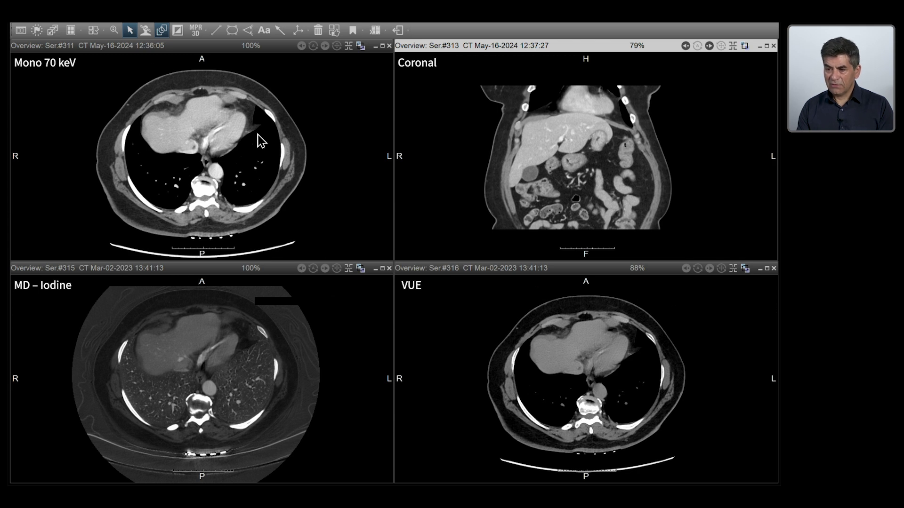
Make the Mono 70 keV viewport the active view in the four-panel layout
click(208, 154)
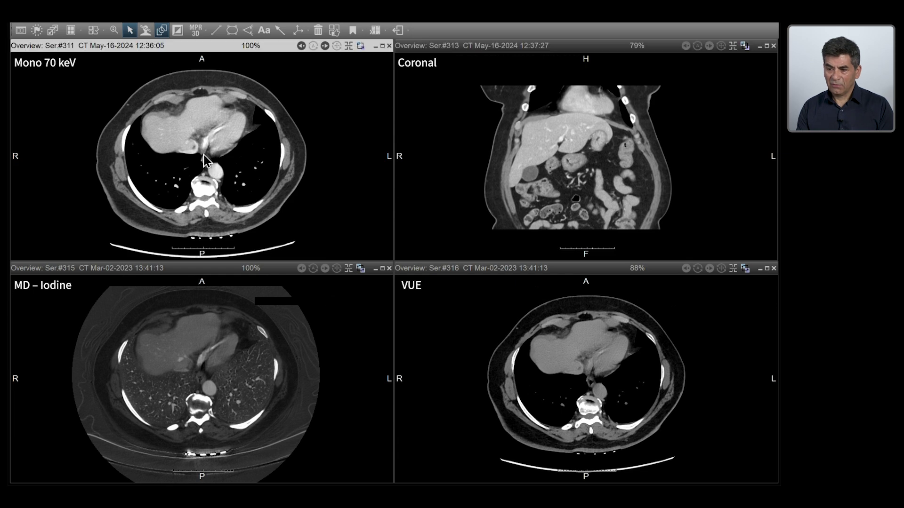
Page the linked Mono 70 keV, MD-Iodine and VUE axial series from lower chest to kidneys
scroll(201, 155, down, 4)
scroll(200, 157, down, 3)
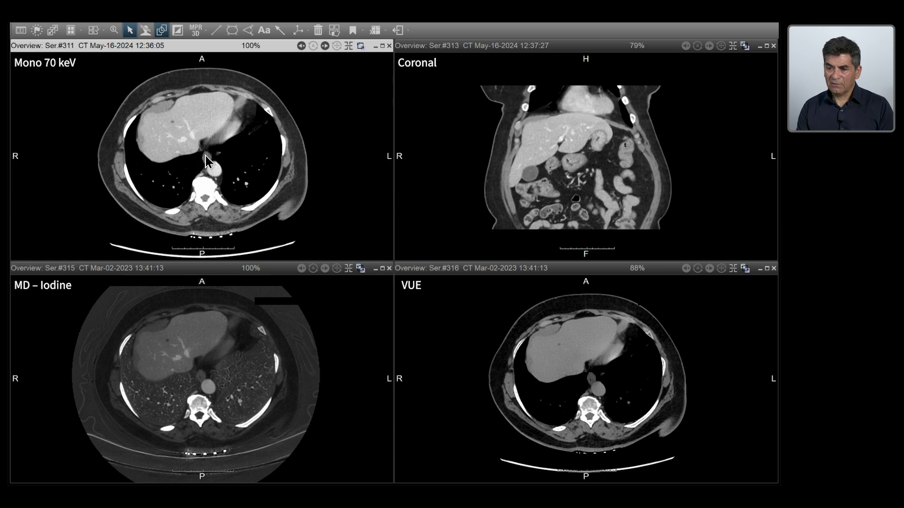
scroll(243, 198, down, 5)
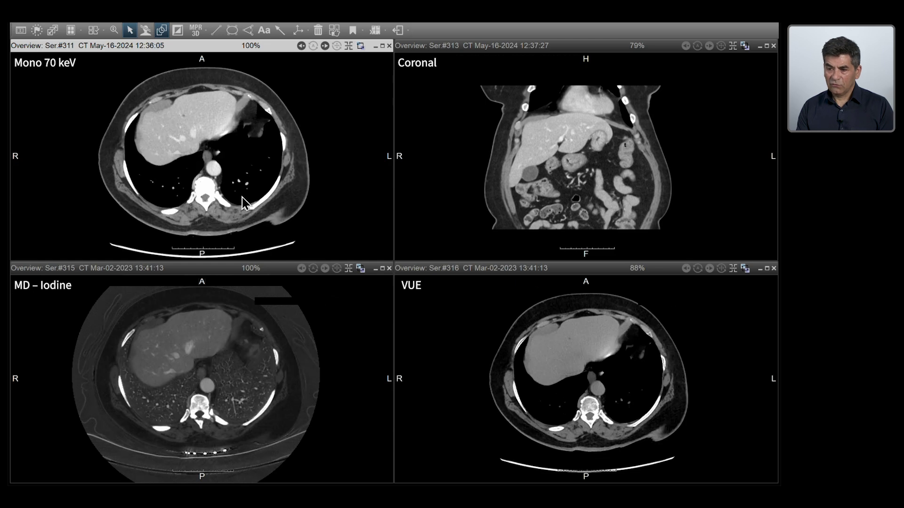
scroll(241, 197, down, 5)
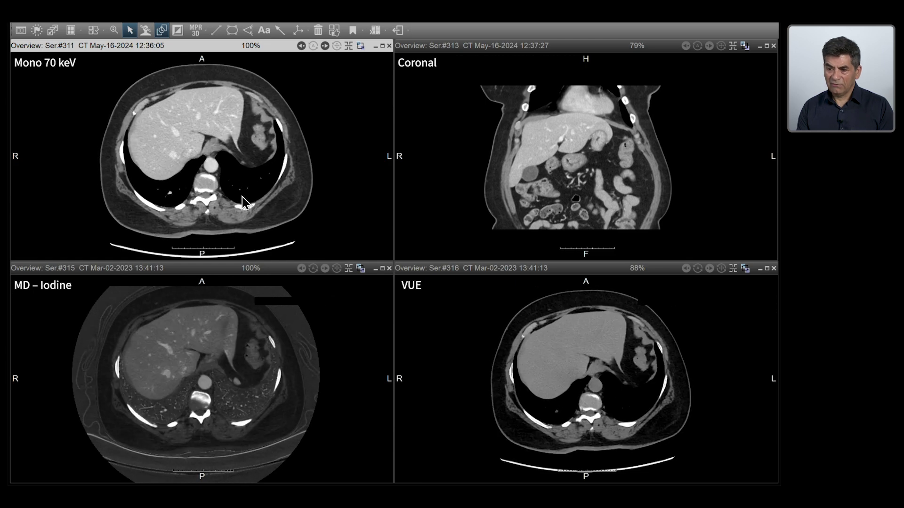
scroll(242, 197, down, 5)
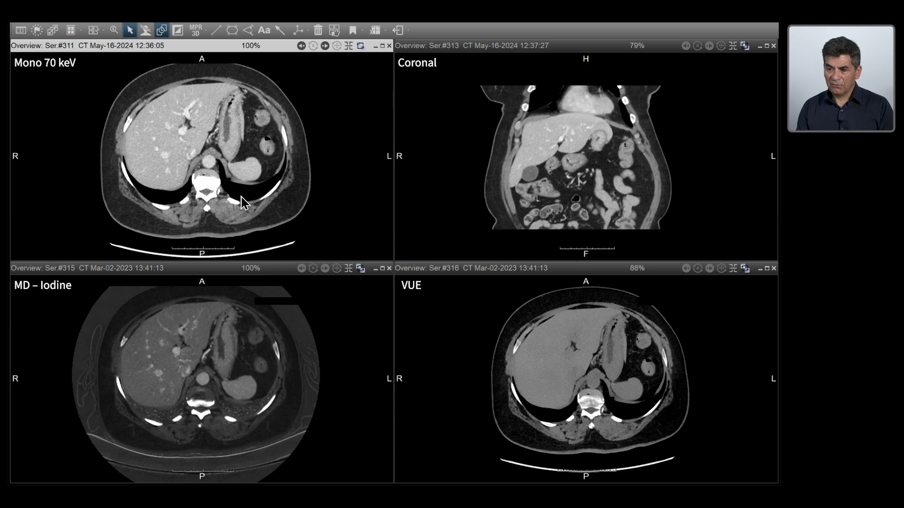
scroll(242, 202, down, 5)
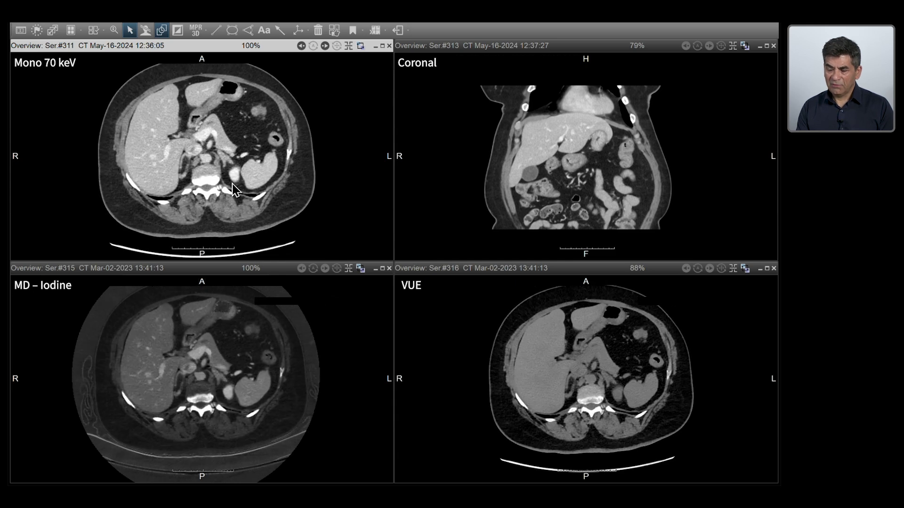
scroll(232, 184, down, 5)
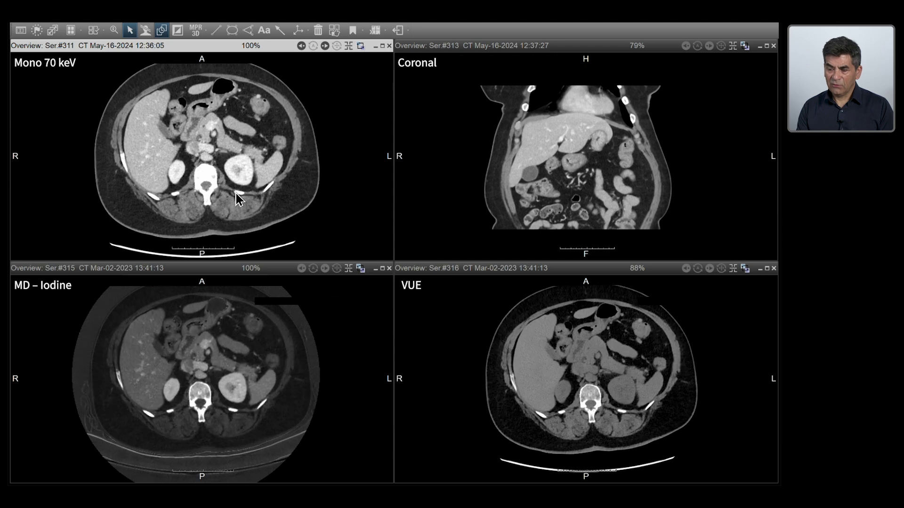
scroll(235, 193, up, 5)
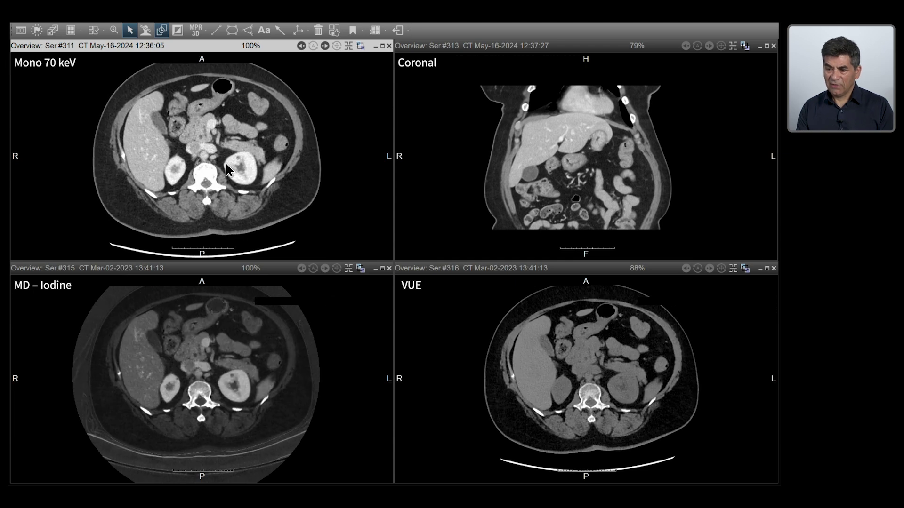
scroll(218, 193, down, 5)
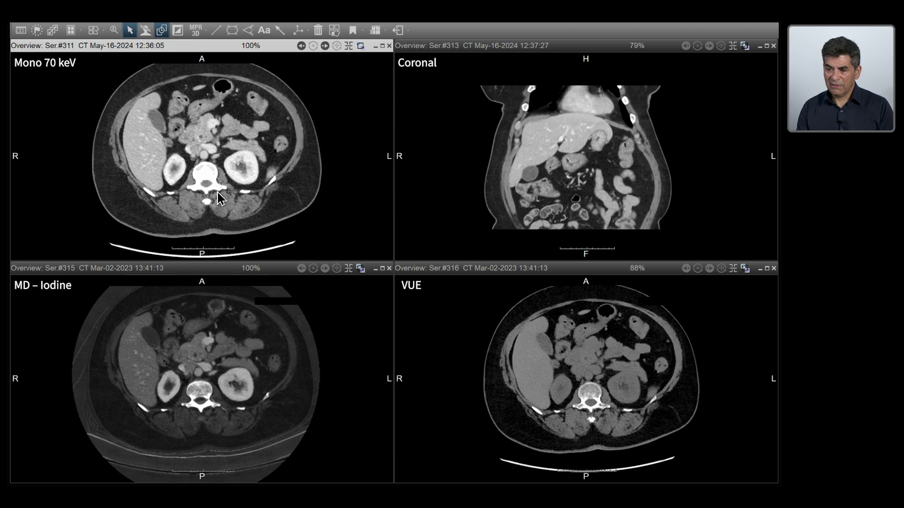
scroll(218, 191, down, 6)
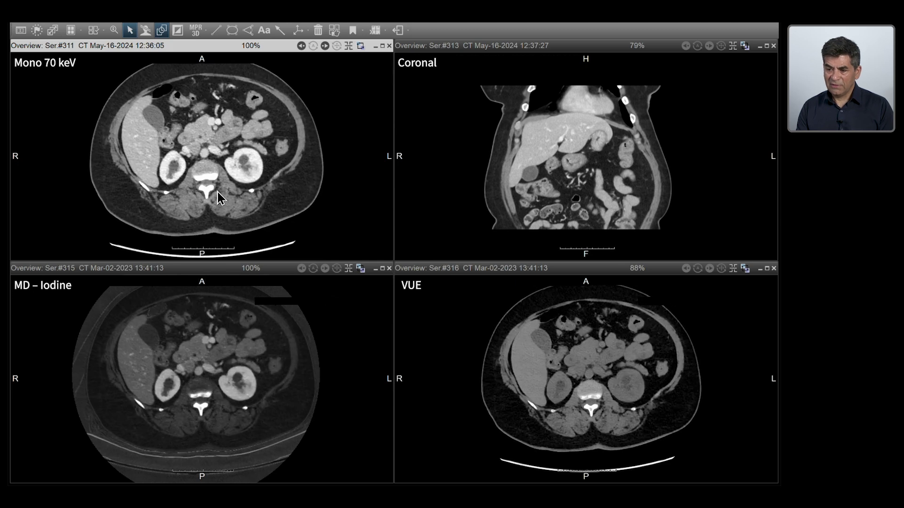
scroll(214, 187, down, 4)
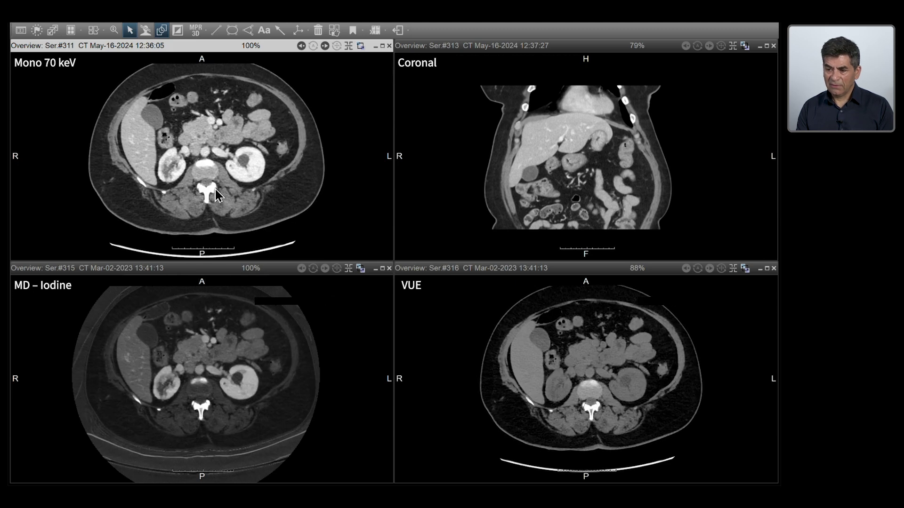
scroll(224, 190, down, 3)
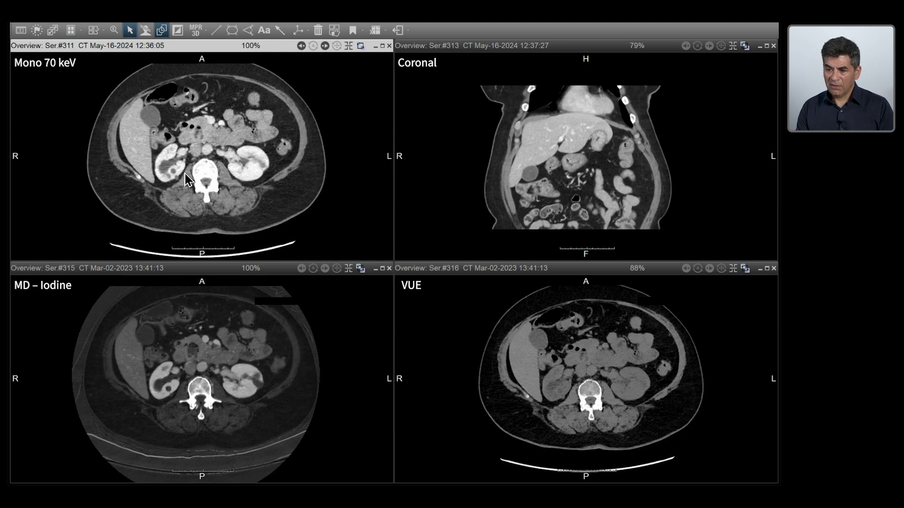
scroll(224, 185, down, 2)
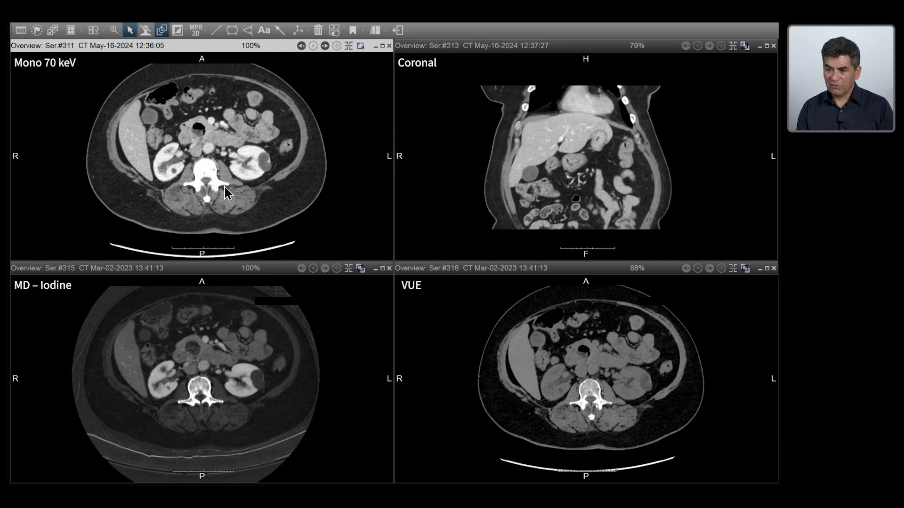
scroll(224, 188, down, 2)
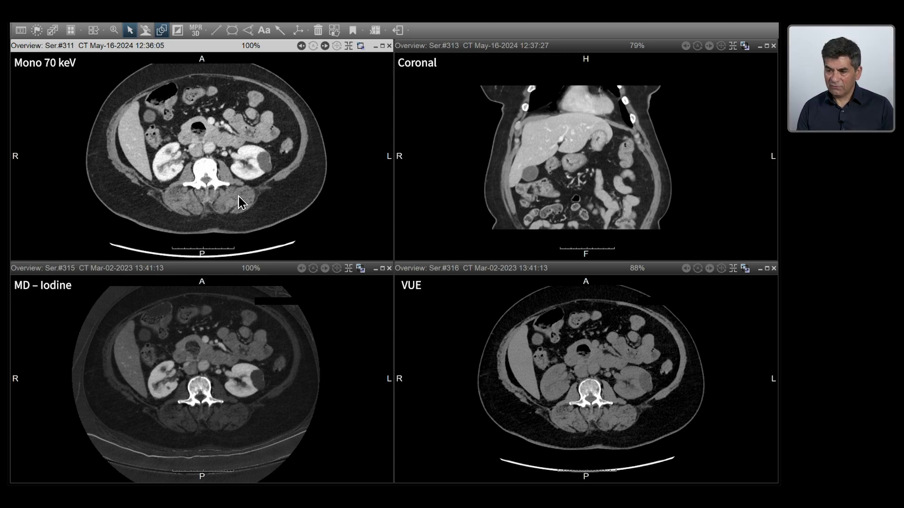
Page the synced axial series further caudally to a slice through the lower kidneys
scroll(239, 202, down, 5)
scroll(202, 195, down, 2)
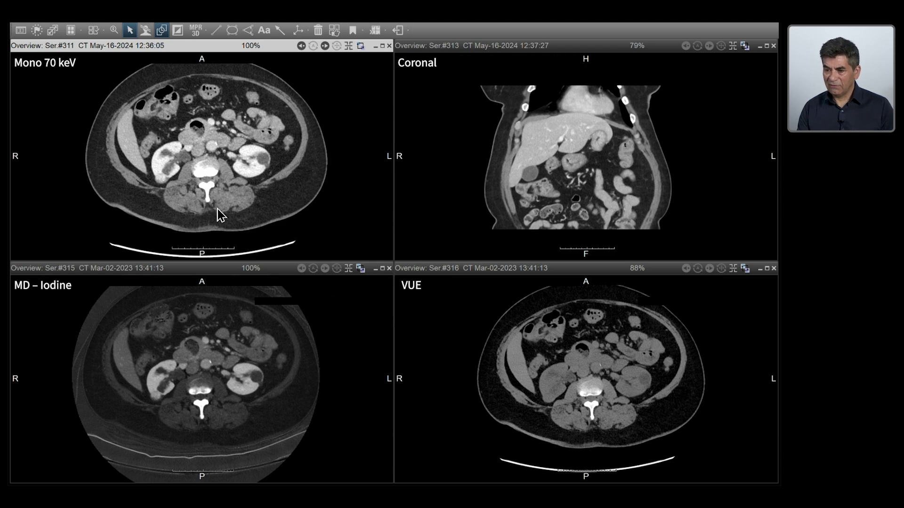
scroll(218, 217, down, 10)
scroll(218, 219, down, 10)
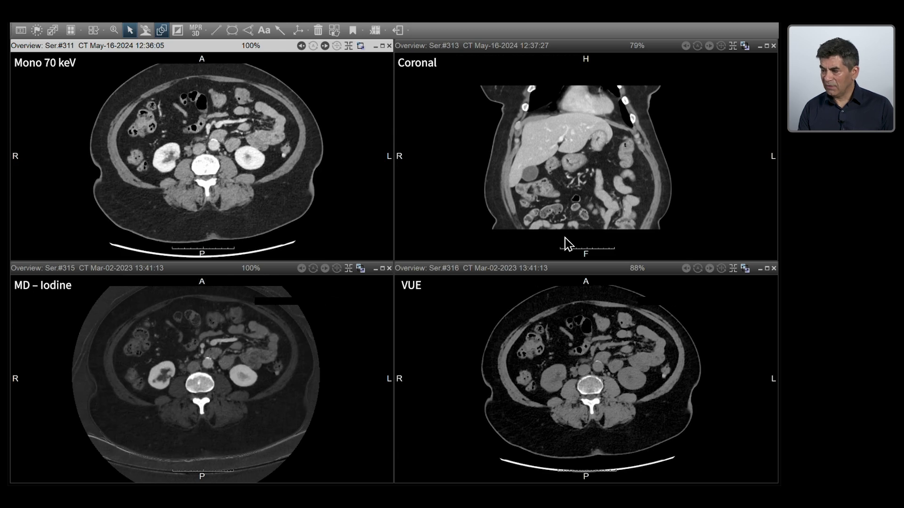
click(566, 210)
scroll(563, 218, down, 10)
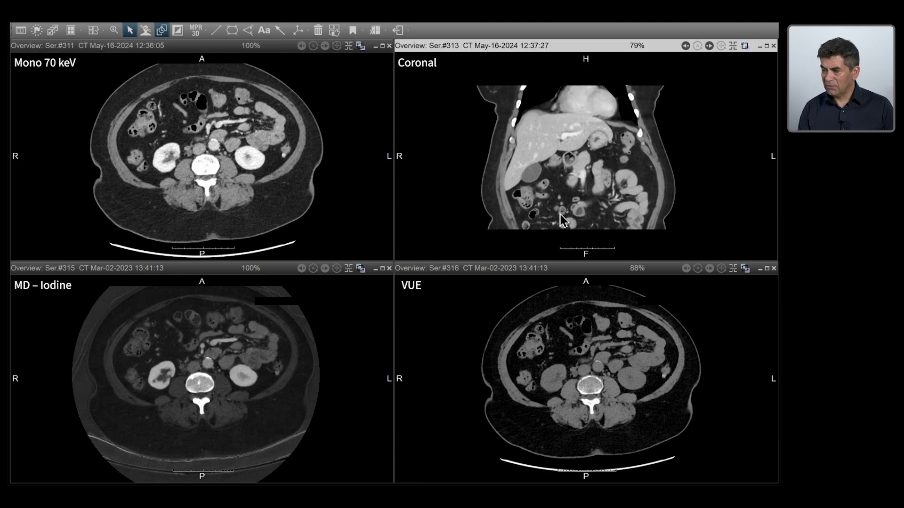
scroll(557, 216, down, 10)
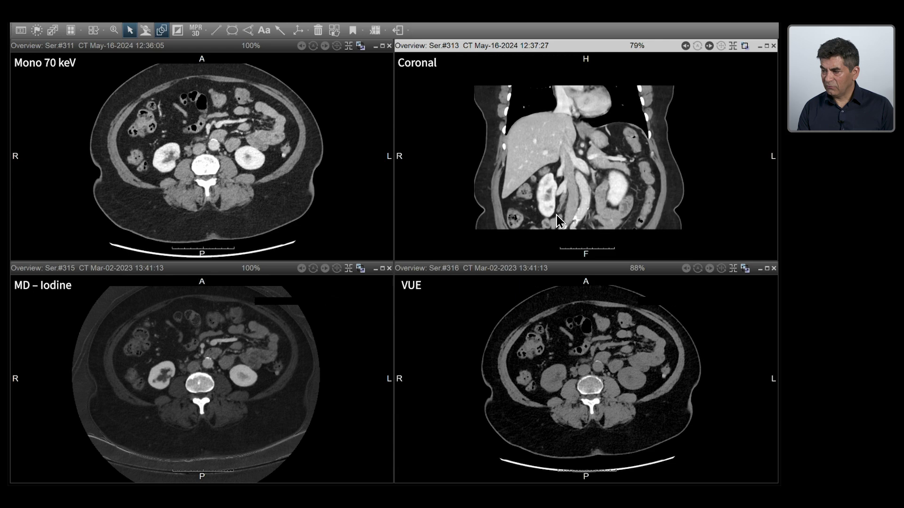
scroll(559, 215, down, 10)
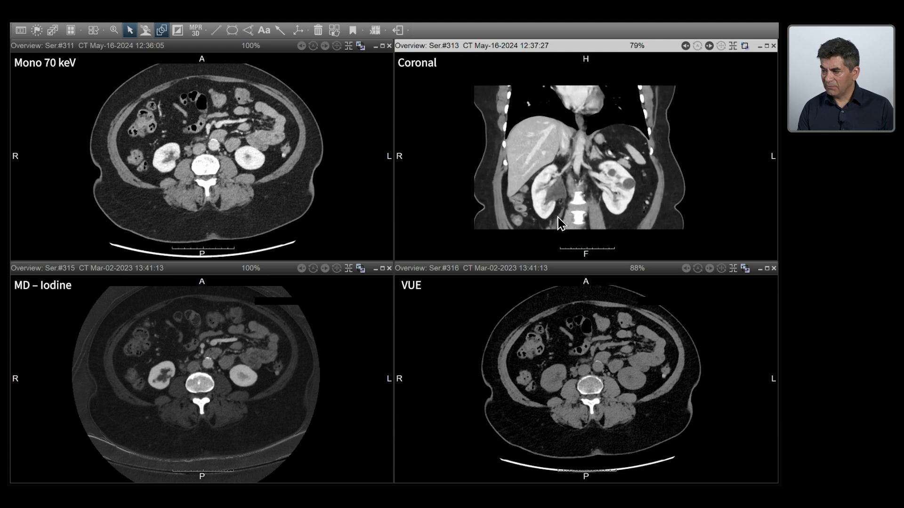
scroll(560, 215, down, 10)
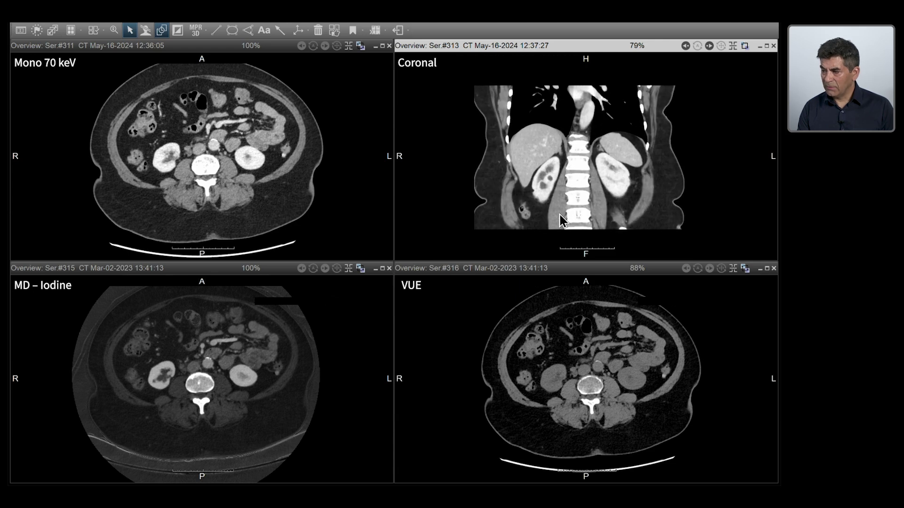
scroll(560, 214, up, 10)
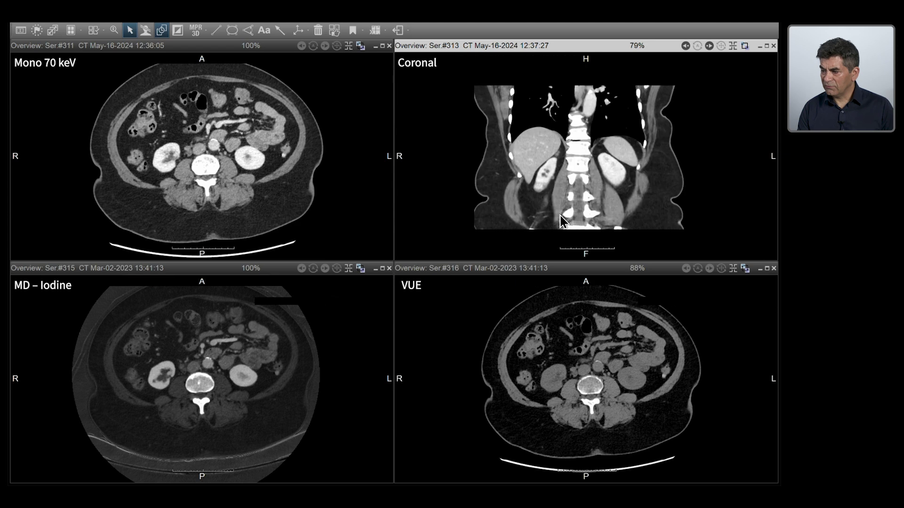
scroll(562, 214, up, 5)
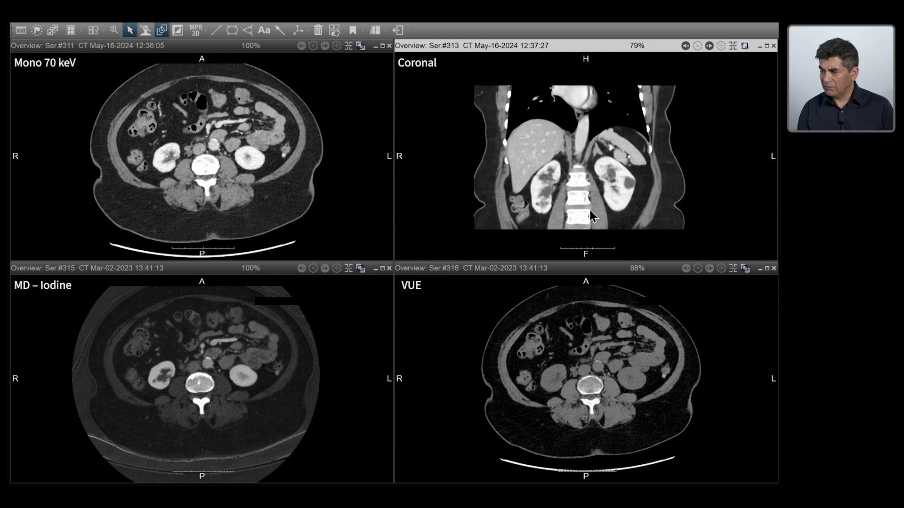
scroll(592, 216, up, 2)
scroll(594, 210, up, 3)
scroll(594, 210, up, 3)
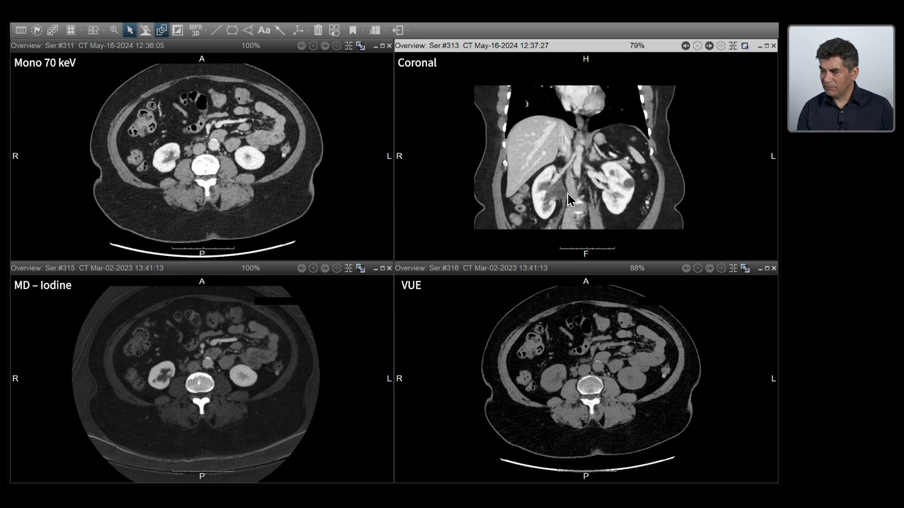
scroll(568, 211, up, 3)
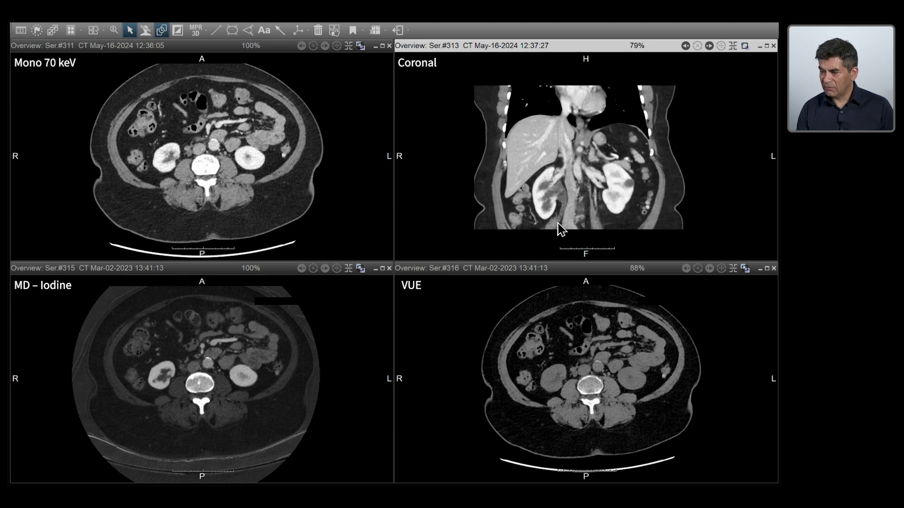
scroll(565, 207, up, 1)
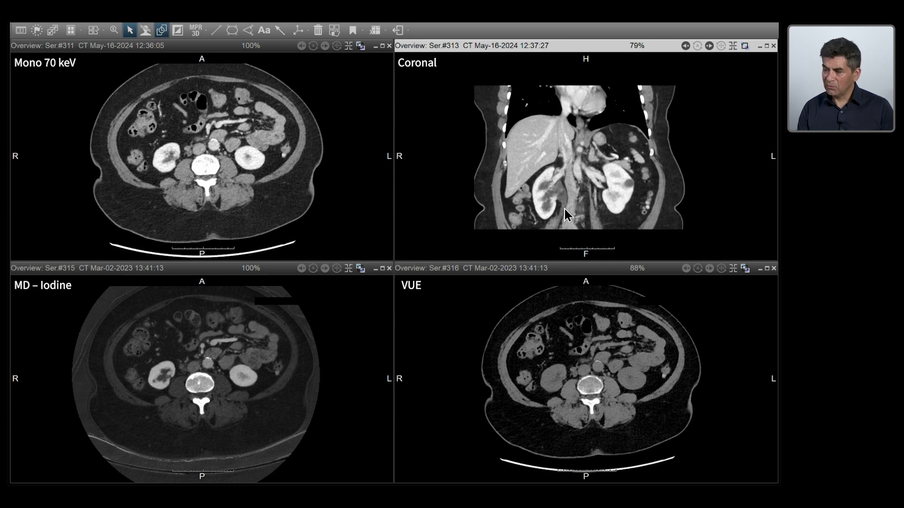
scroll(562, 214, up, 5)
scroll(560, 212, up, 10)
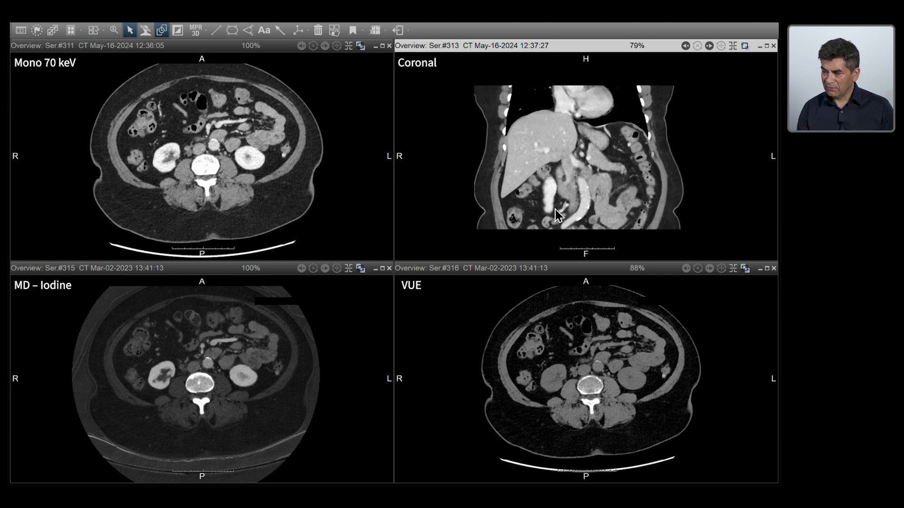
scroll(558, 211, down, 8)
scroll(572, 202, up, 2)
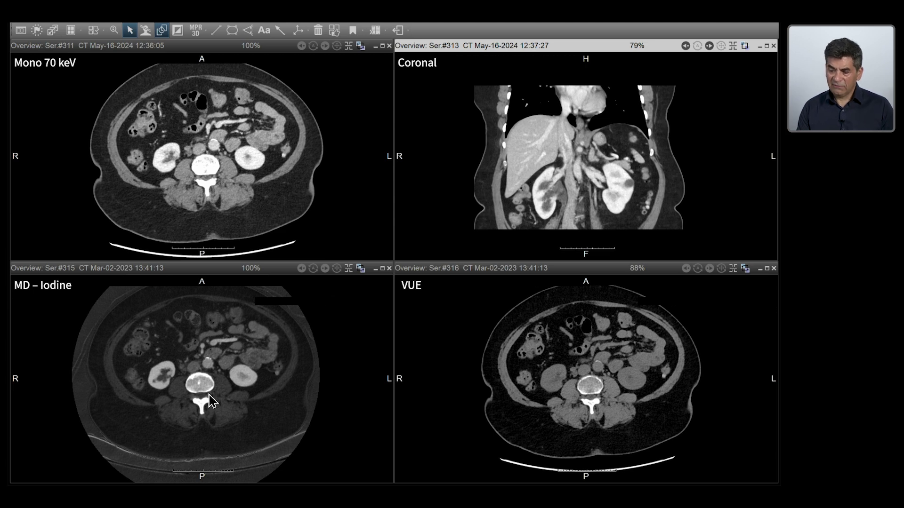
click(262, 391)
Page the linked axial series to the slice showing the left kidney cyst
scroll(262, 391, up, 5)
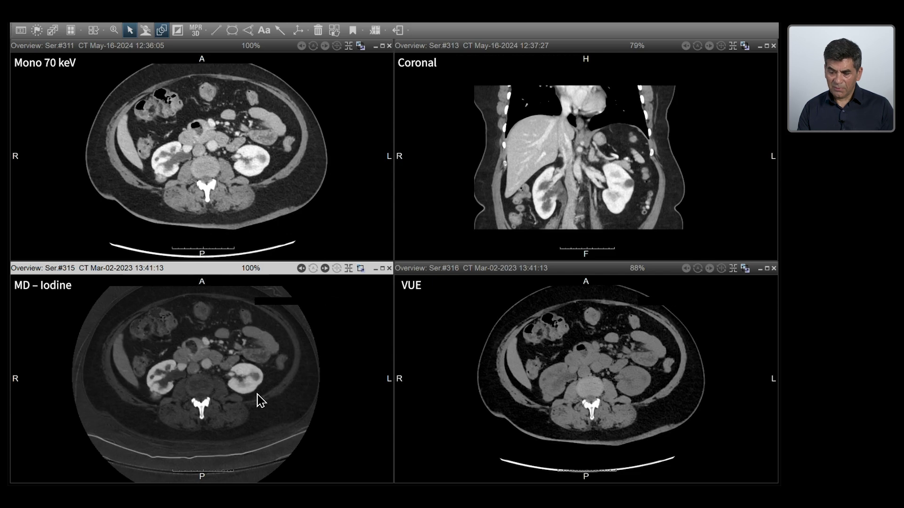
scroll(260, 395, up, 5)
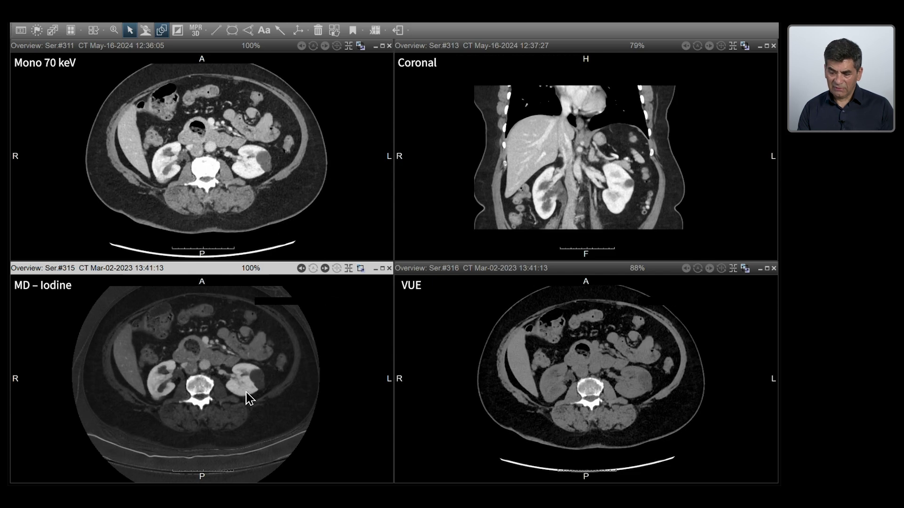
scroll(234, 396, up, 5)
scroll(234, 396, up, 10)
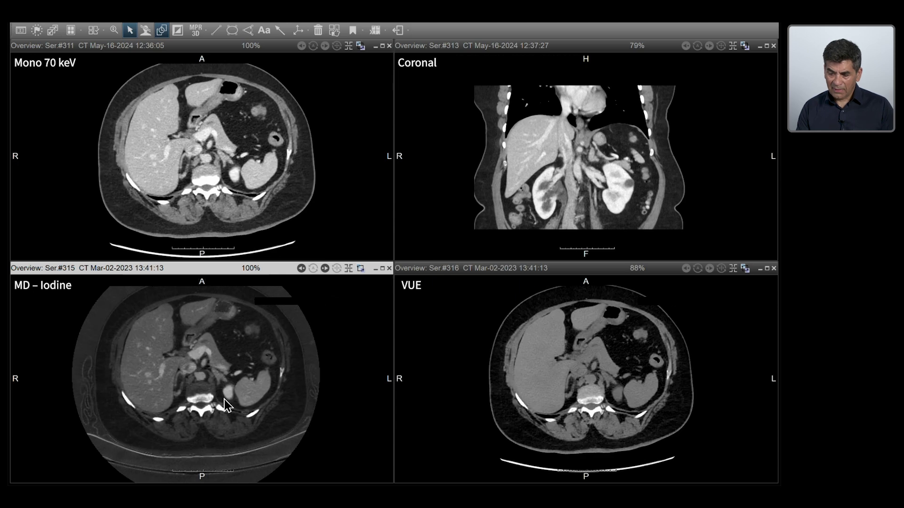
scroll(221, 400, down, 10)
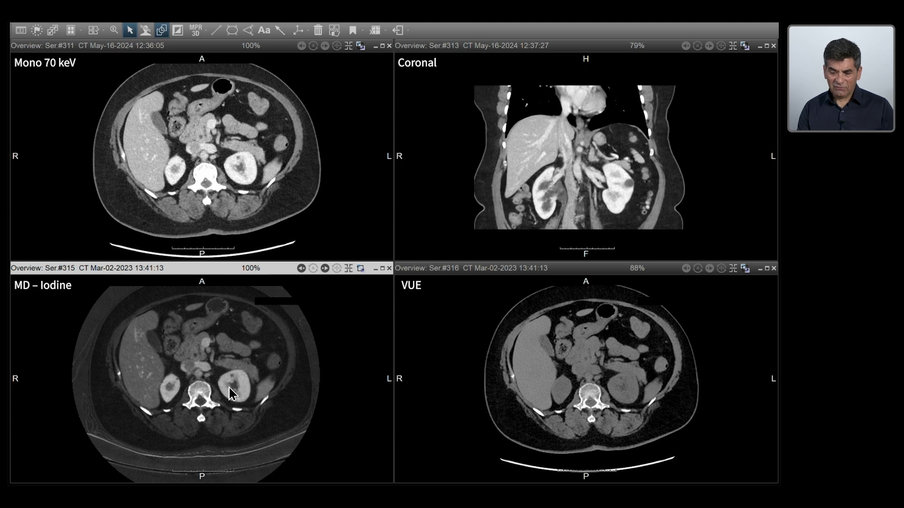
scroll(225, 397, down, 10)
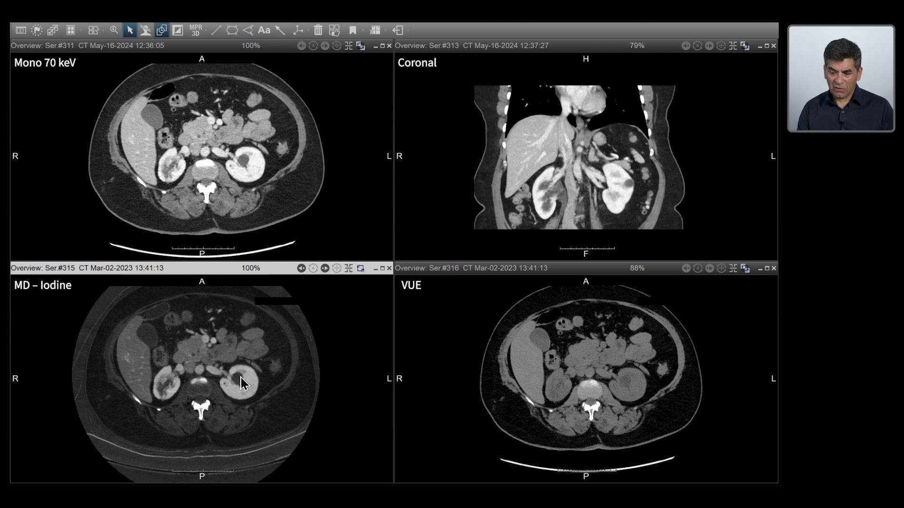
scroll(210, 407, down, 10)
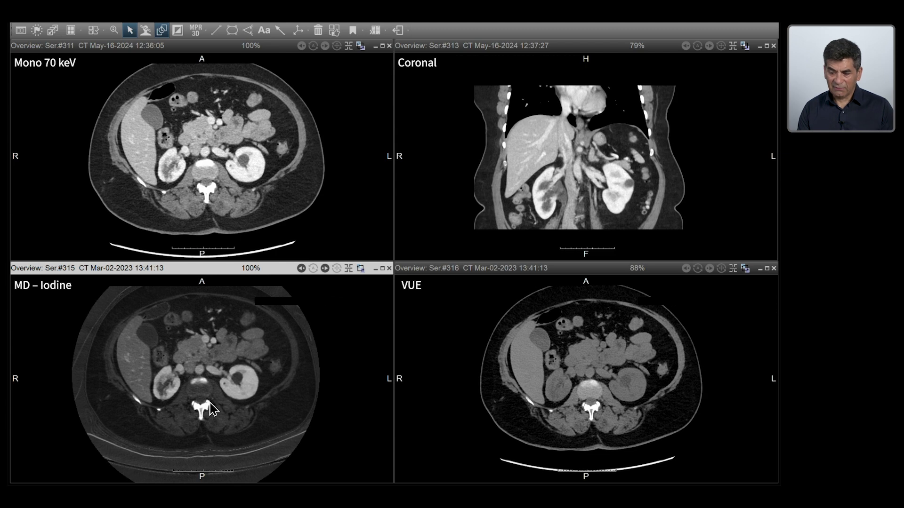
scroll(211, 401, down, 3)
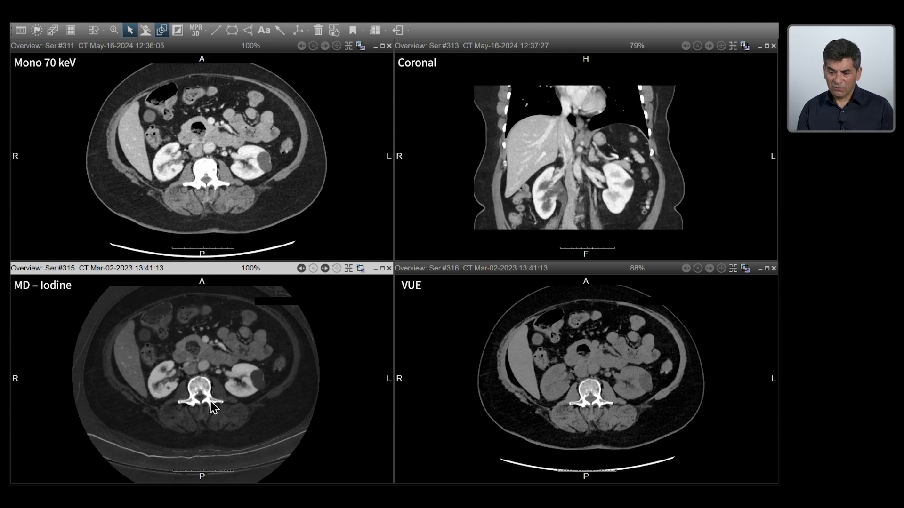
scroll(236, 416, down, 5)
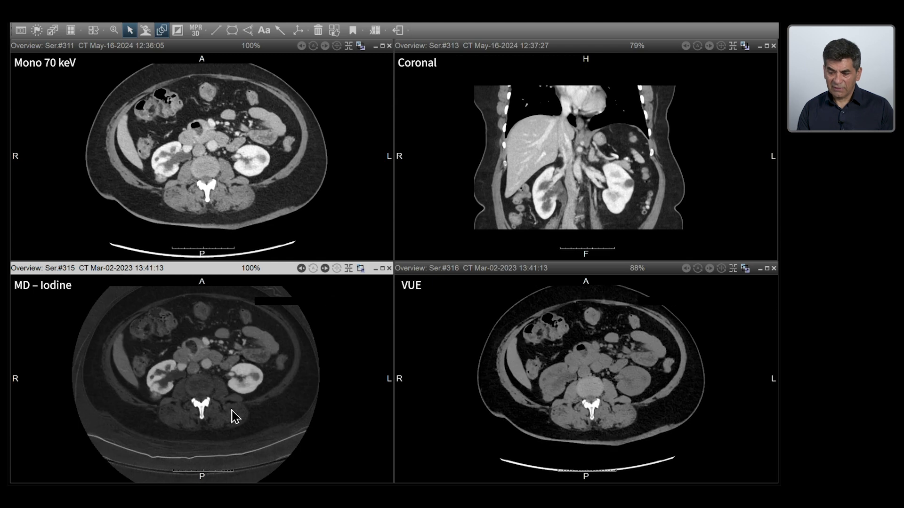
scroll(190, 381, down, 2)
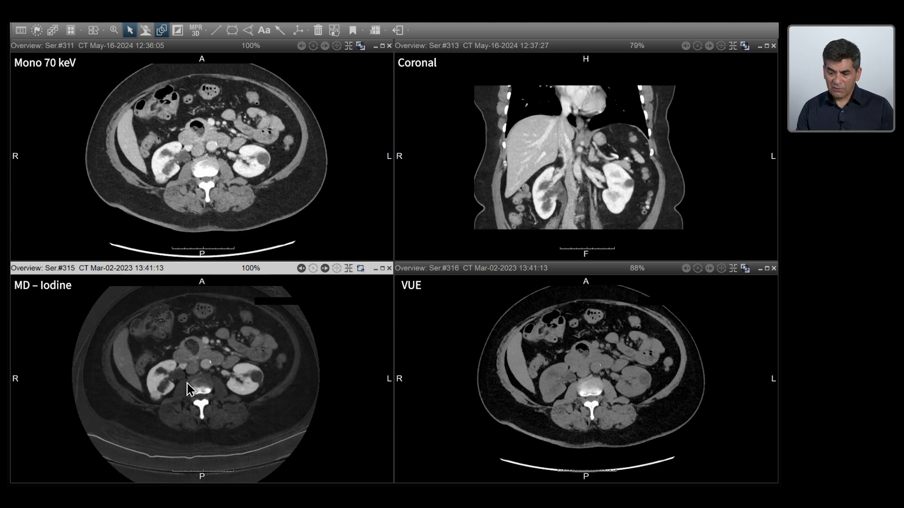
scroll(219, 408, down, 2)
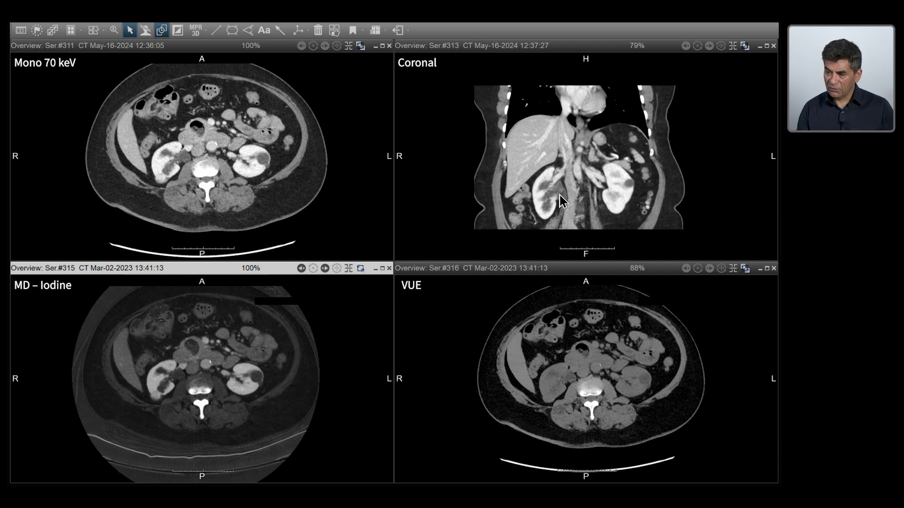
scroll(191, 393, down, 3)
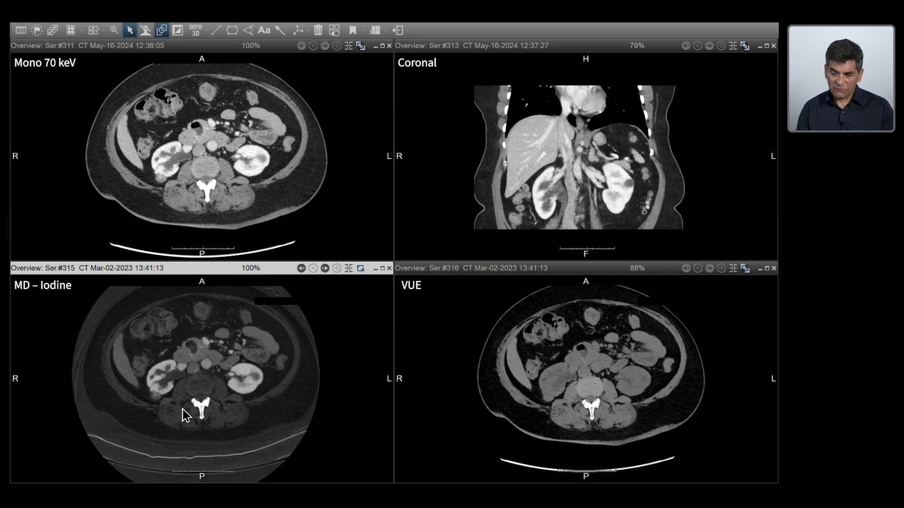
scroll(182, 406, up, 3)
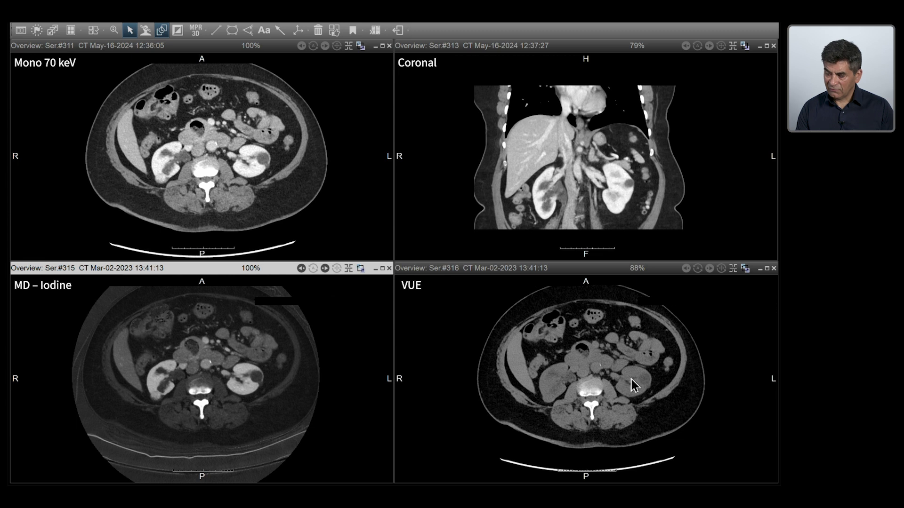
Draw an elliptical ROI on the VUE left kidney cyst, reading Avg 5.0, Std 10, 1.04 cm²
click(232, 31)
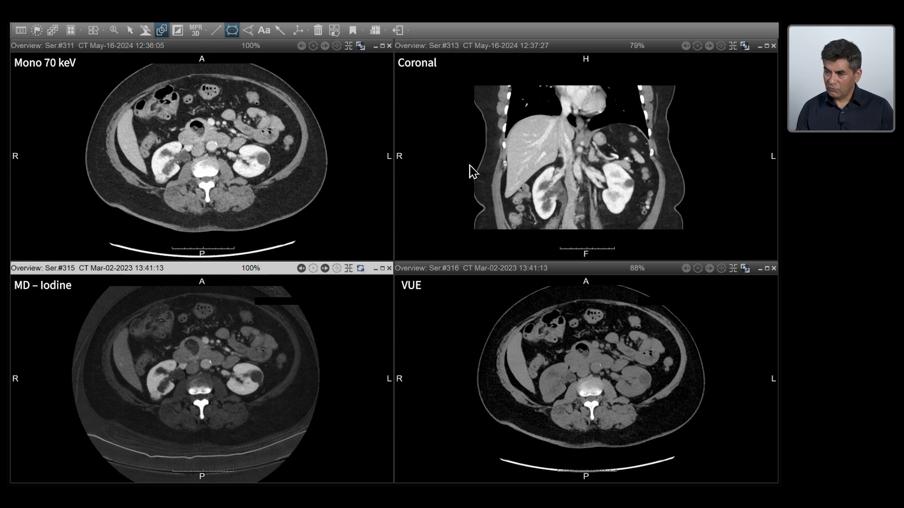
click(644, 381)
drag(645, 378, 648, 382)
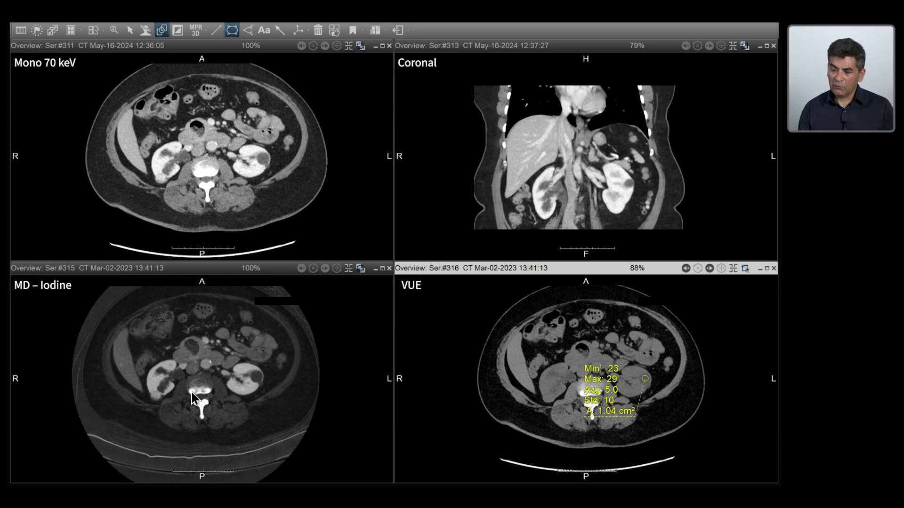
Page the linked axial series upward to the liver dome and lung bases
scroll(233, 376, up, 15)
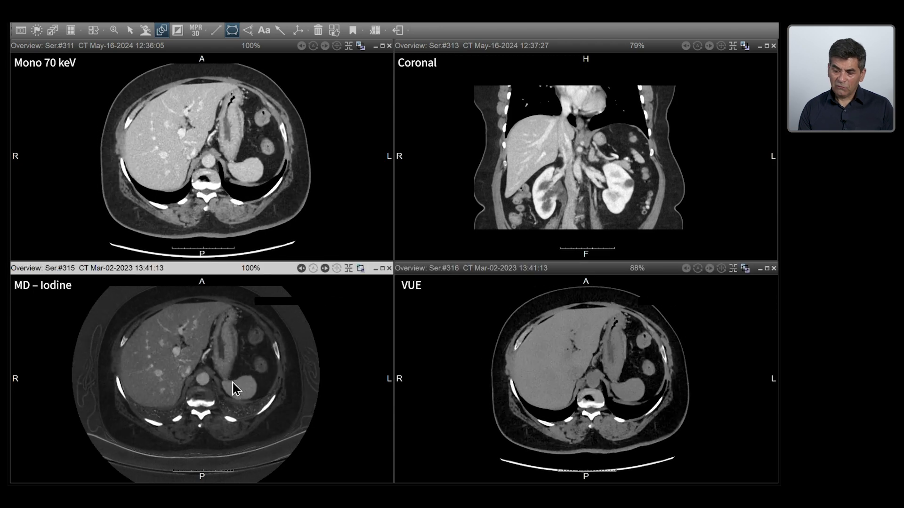
scroll(232, 382, up, 3)
scroll(211, 389, up, 8)
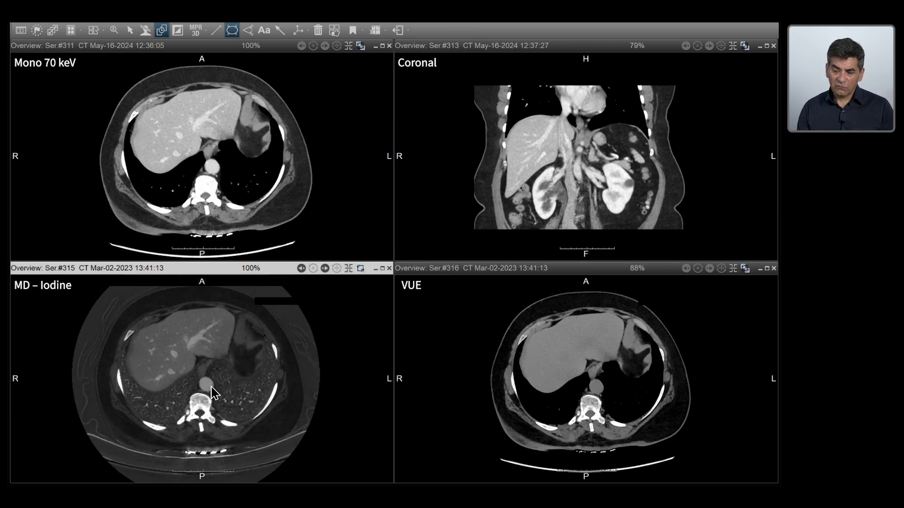
scroll(214, 393, up, 4)
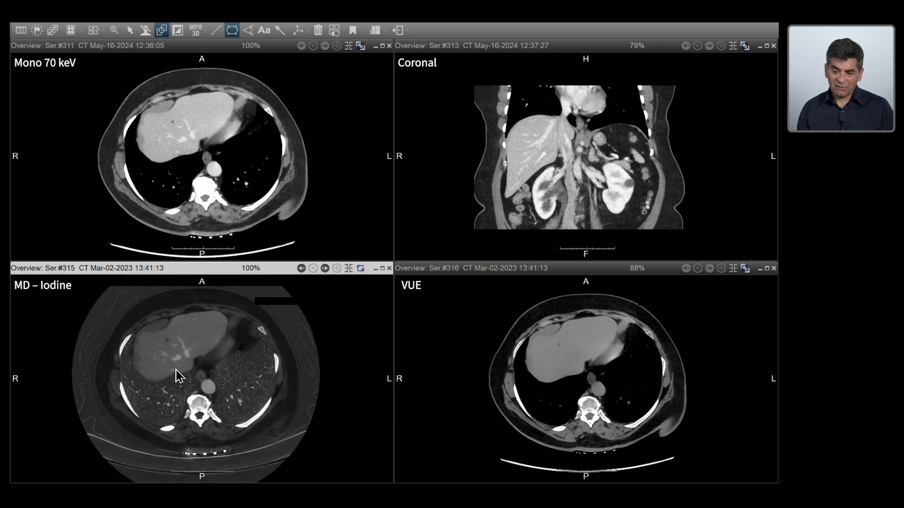
scroll(205, 364, down, 5)
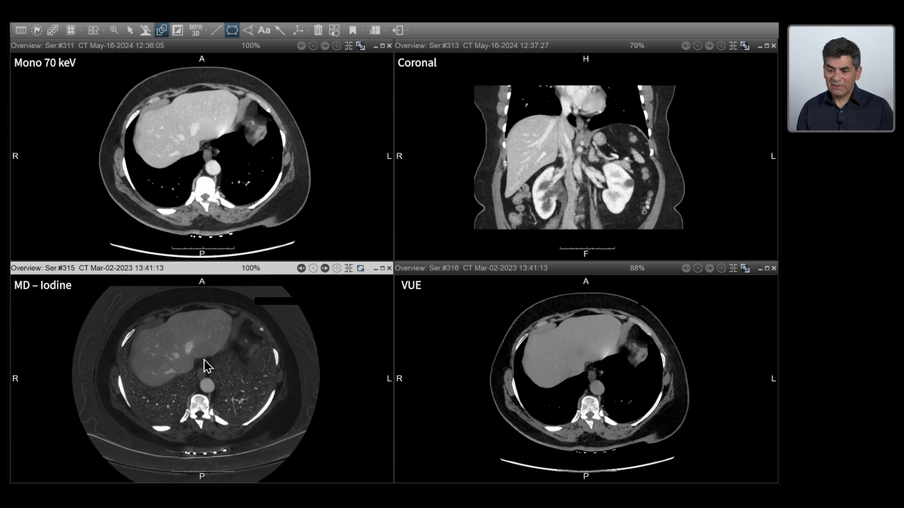
scroll(208, 365, up, 5)
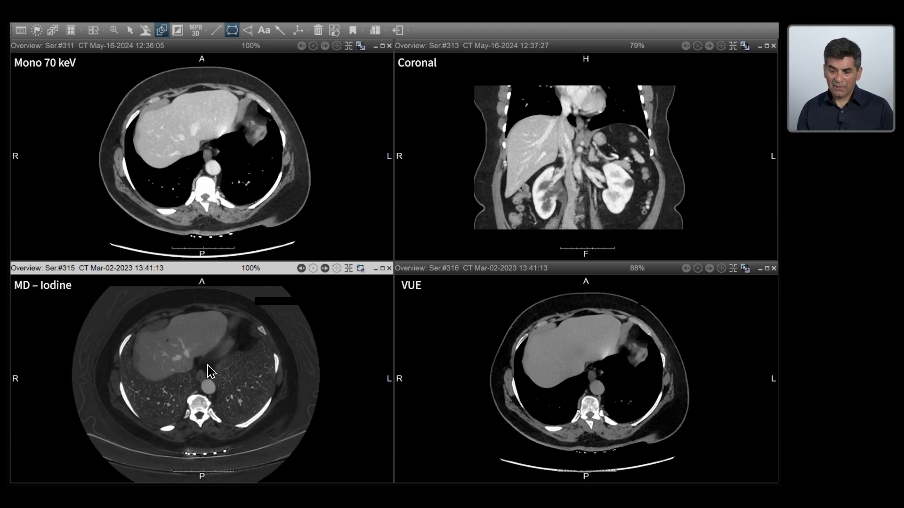
scroll(211, 369, down, 5)
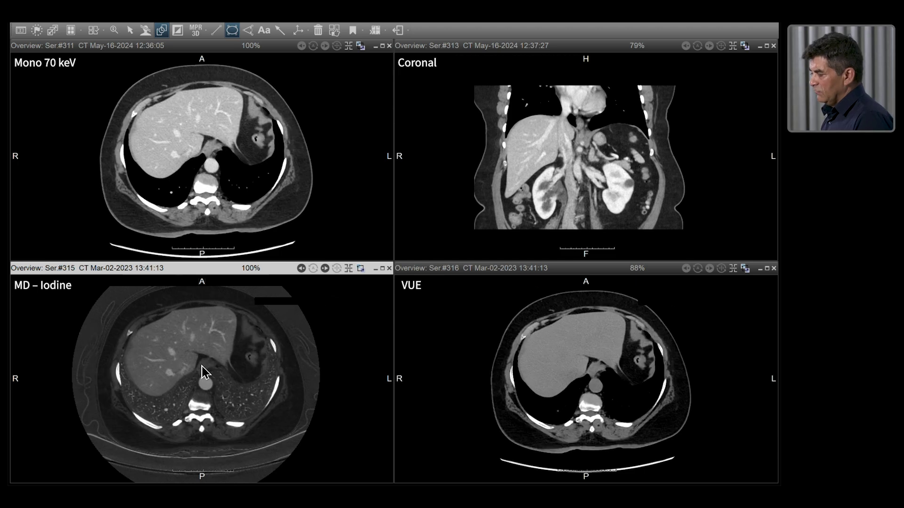